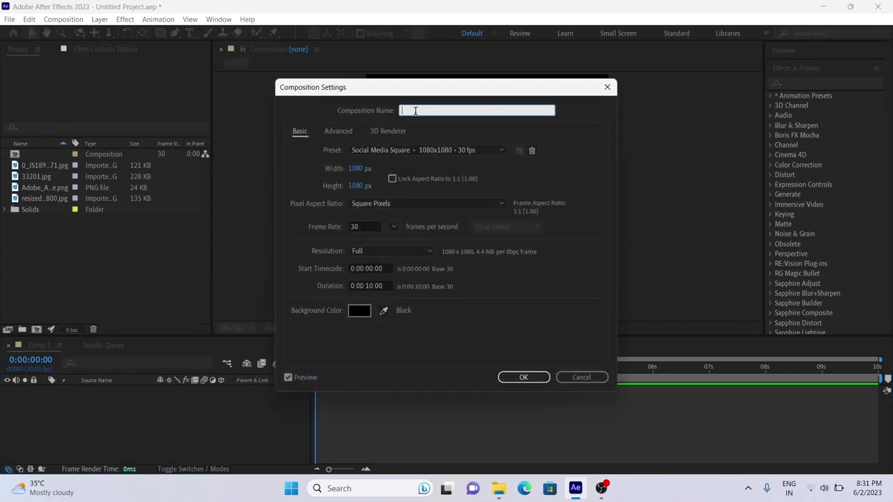
# Step: Create the 1080x1080, 30 fps composition pfp and add the resized portrait JPG to it as a layer
pyautogui.click(523, 376)
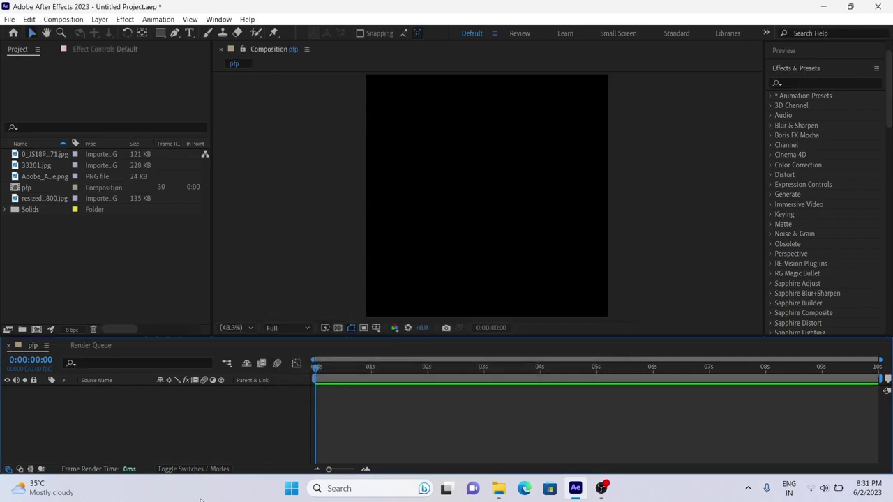
pyautogui.click(38, 198)
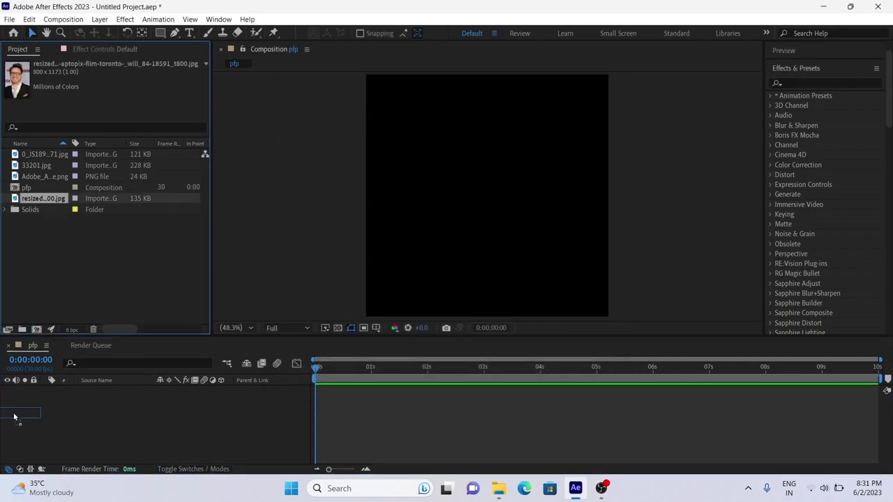
pyautogui.moveTo(14, 417); pyautogui.dragTo(40, 416)
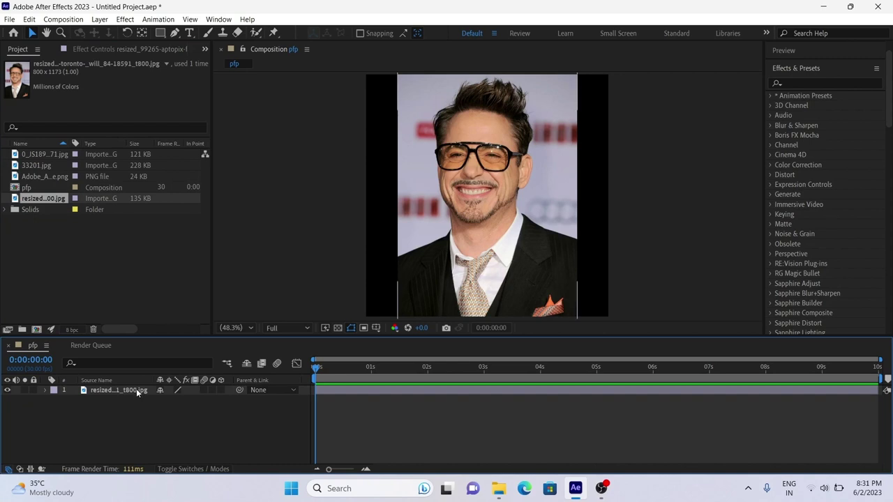
# Step: Scale the portrait layer to 136% so that it fills the square frame
pyautogui.click(136, 390)
pyautogui.press('s')
pyautogui.moveTo(175, 400); pyautogui.dragTo(262, 420)
pyautogui.press('p')
pyautogui.click(180, 400)
pyautogui.click(169, 431)
pyautogui.hotkey('ctrl', 'z')
pyautogui.press('s')
pyautogui.moveTo(187, 435)
pyautogui.mouseDown()
pyautogui.moveTo(171, 431)
pyautogui.moveTo(198, 425)
pyautogui.mouseUp()
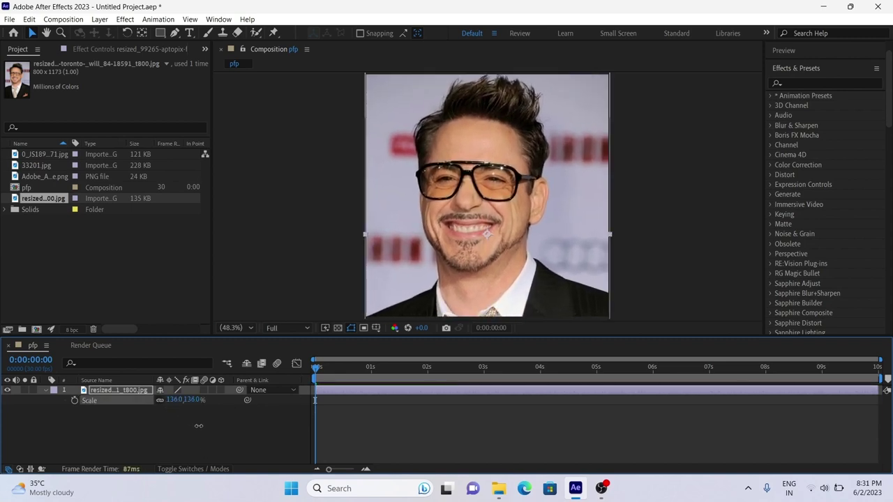
pyautogui.click(45, 390)
# Step: Duplicate the portrait layer
pyautogui.click(144, 393)
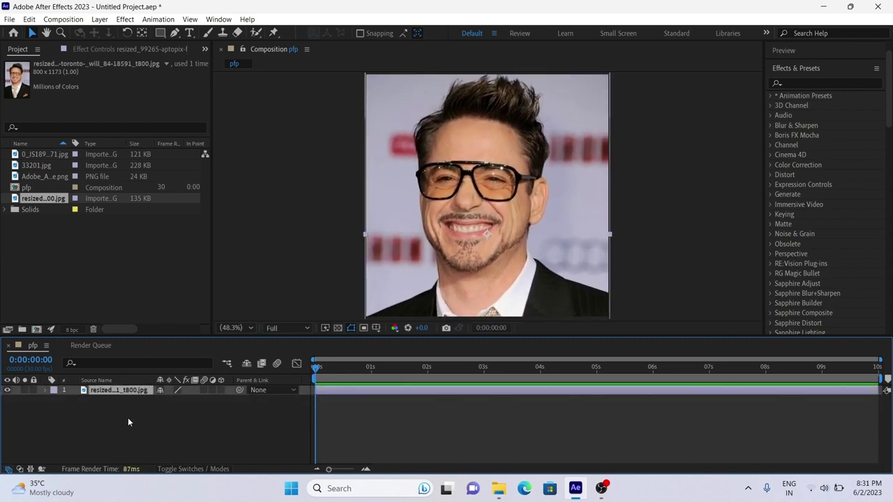
pyautogui.hotkey('ctrl', 'd')
pyautogui.click(139, 426)
# Step: Draw a closed Pen tool mask around the man's head and shoulders on the upper portrait layer
pyautogui.click(149, 389)
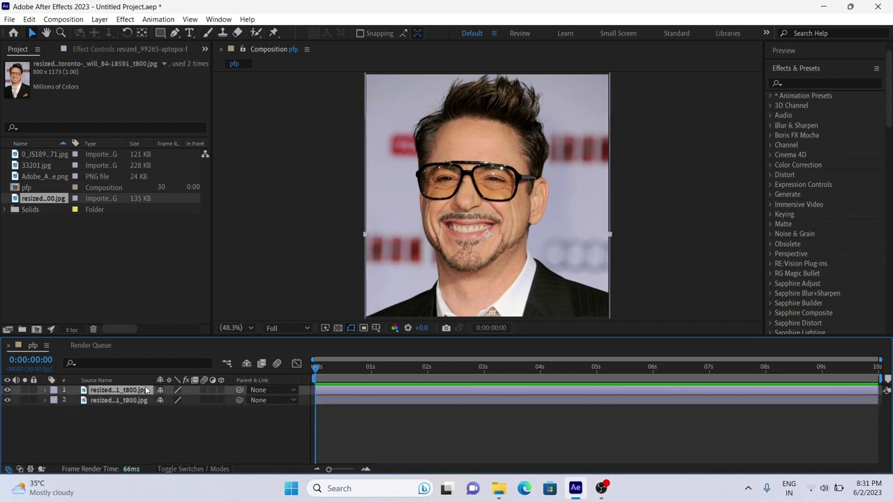
pyautogui.click(175, 33)
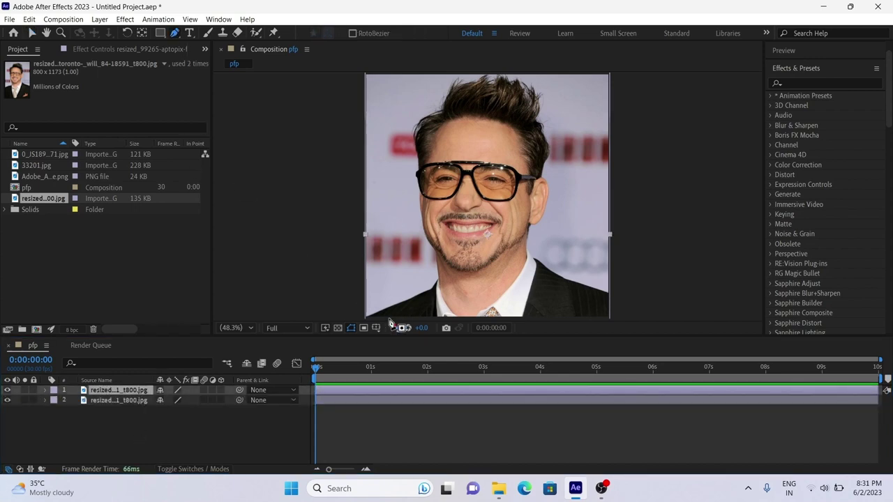
pyautogui.click(366, 315)
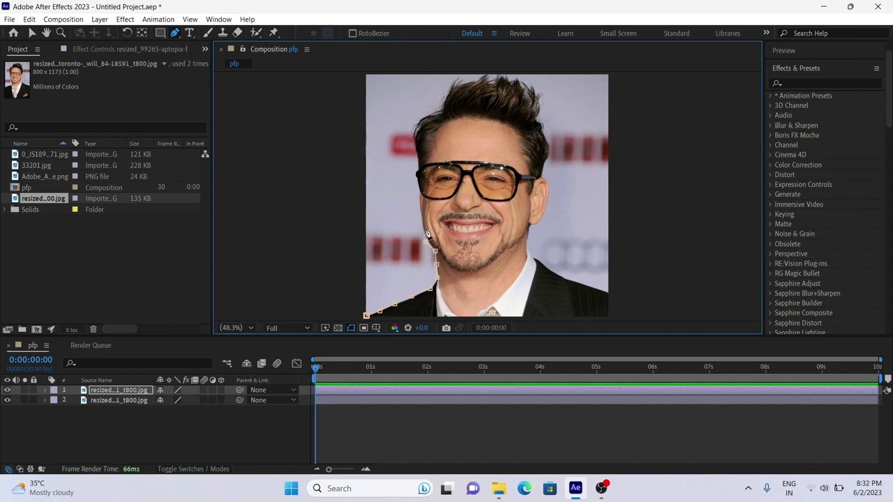
pyautogui.click(414, 137)
pyautogui.click(425, 118)
pyautogui.click(434, 114)
pyautogui.click(442, 109)
pyautogui.click(449, 87)
pyautogui.click(464, 80)
pyautogui.click(483, 79)
pyautogui.click(503, 85)
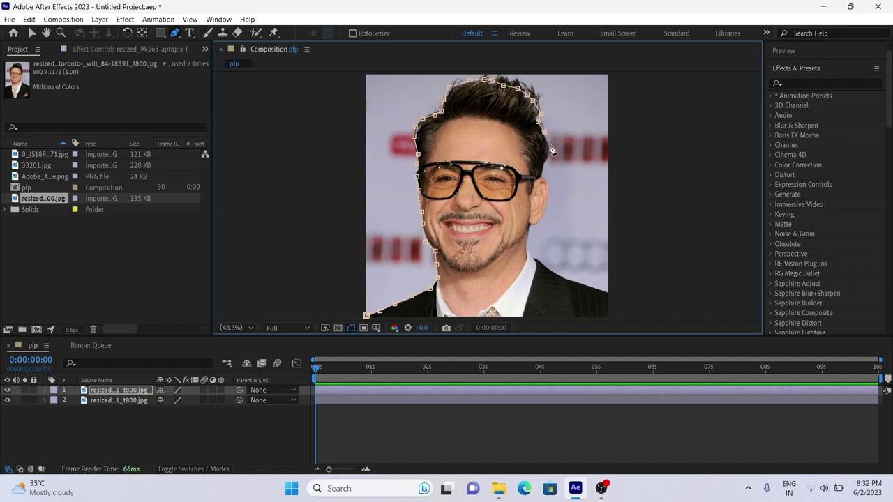
pyautogui.click(543, 172)
pyautogui.click(596, 288)
pyautogui.click(483, 315)
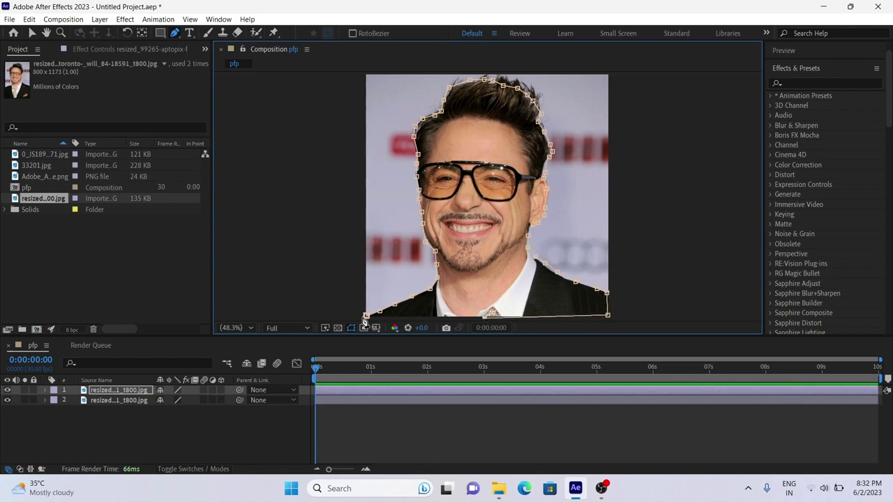
pyautogui.click(365, 315)
# Step: Check the cutout with the lower portrait hidden, show that layer again and adjust the Mask Expansion of the upper layer's mask
pyautogui.click(6, 400)
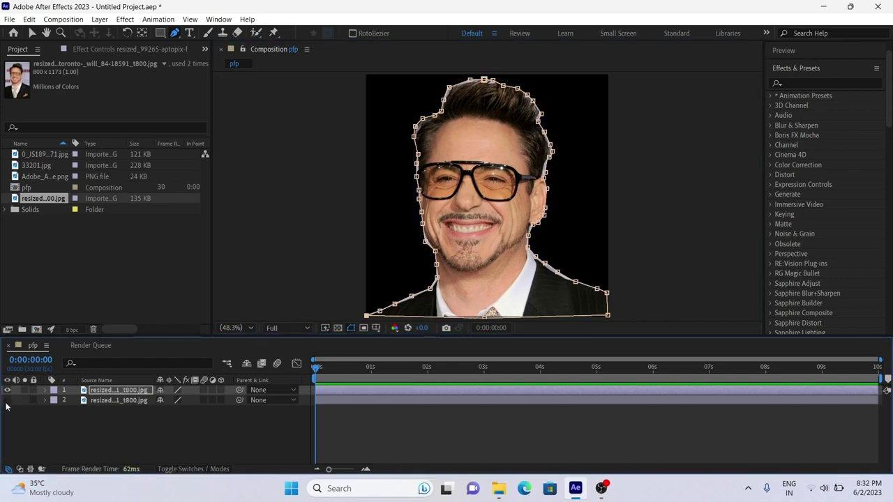
pyautogui.click(6, 400)
pyautogui.press('m')
pyautogui.press('m')
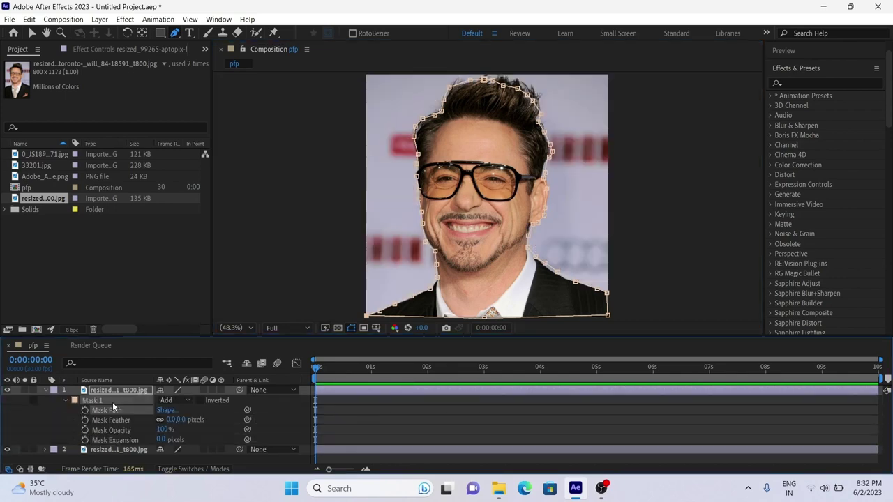
pyautogui.moveTo(159, 441); pyautogui.dragTo(178, 424)
pyautogui.click(45, 389)
pyautogui.click(88, 432)
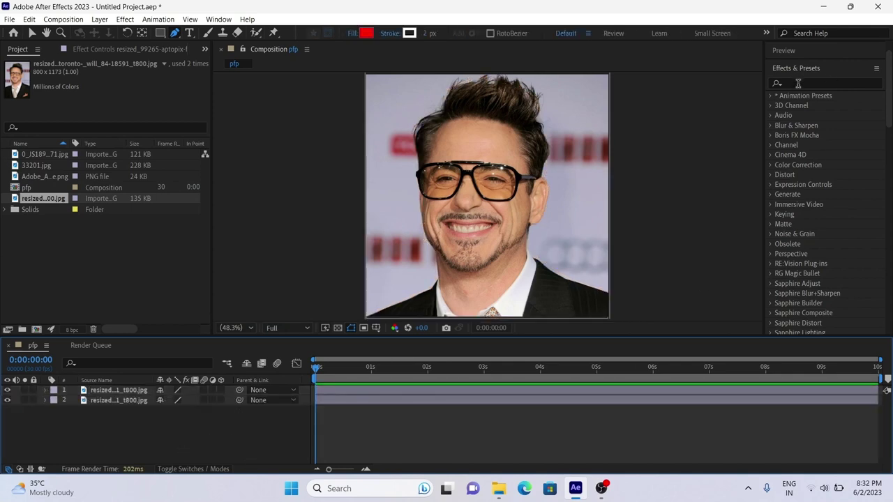
# Step: Add the Adobe After Effects logo PNG between the two portrait layers and scale it to 14%
pyautogui.moveTo(41, 177); pyautogui.dragTo(116, 396)
pyautogui.press('s')
pyautogui.moveTo(184, 410); pyautogui.dragTo(137, 418)
# Step: Move the logo beside the neck above the man's shoulder and rotate it to 19°
pyautogui.press('v')
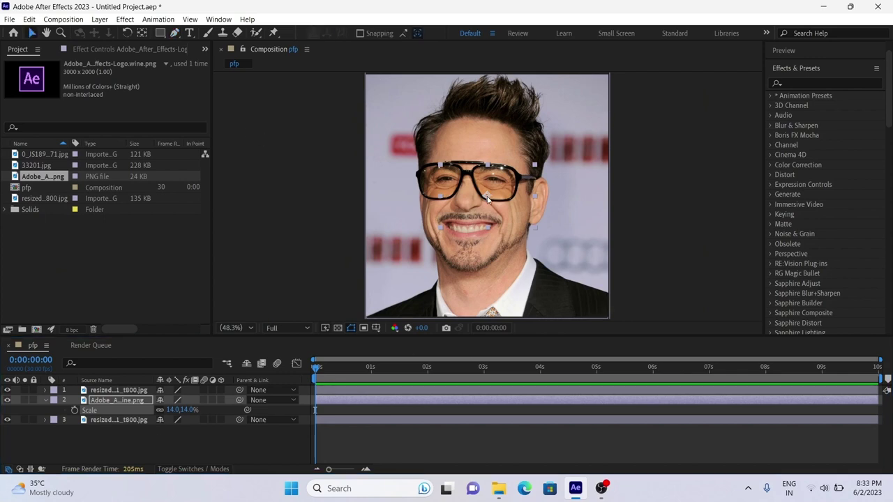
pyautogui.moveTo(487, 199); pyautogui.dragTo(555, 253)
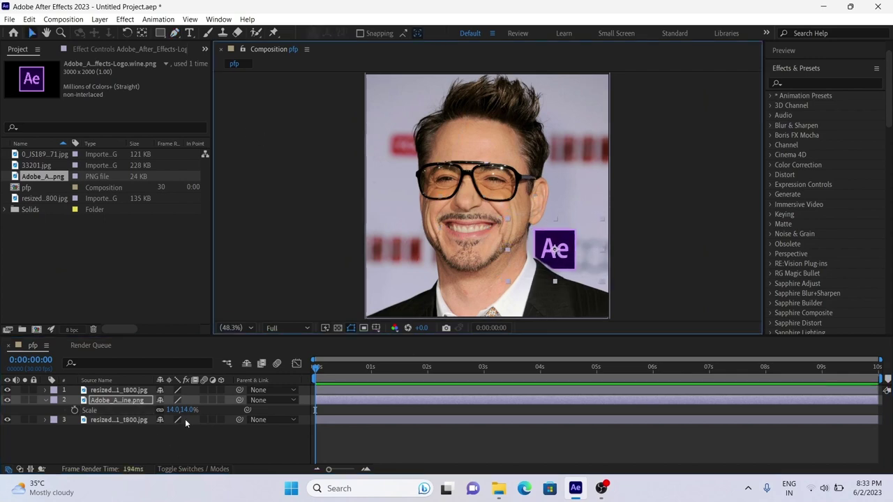
pyautogui.press('r')
pyautogui.moveTo(171, 410); pyautogui.dragTo(188, 422)
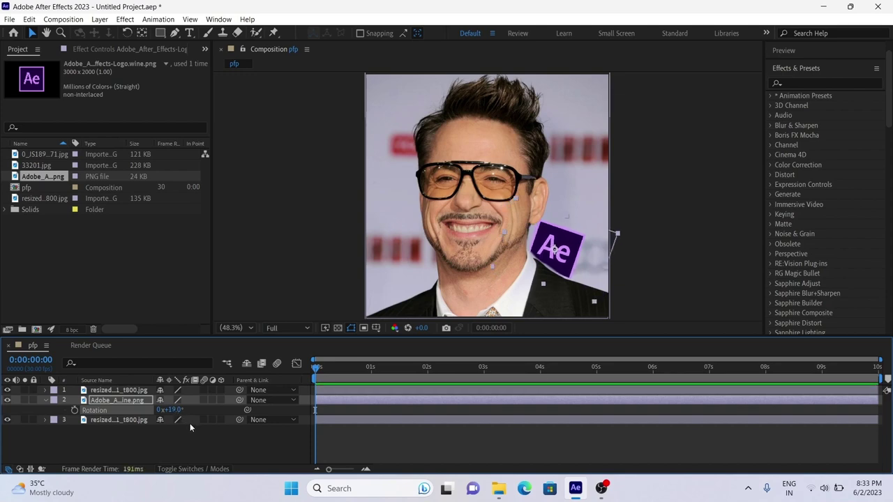
pyautogui.press('r')
# Step: Find the CC Page Turn effect and apply it to the logo layer
pyautogui.click(812, 80)
pyautogui.write('cc page')
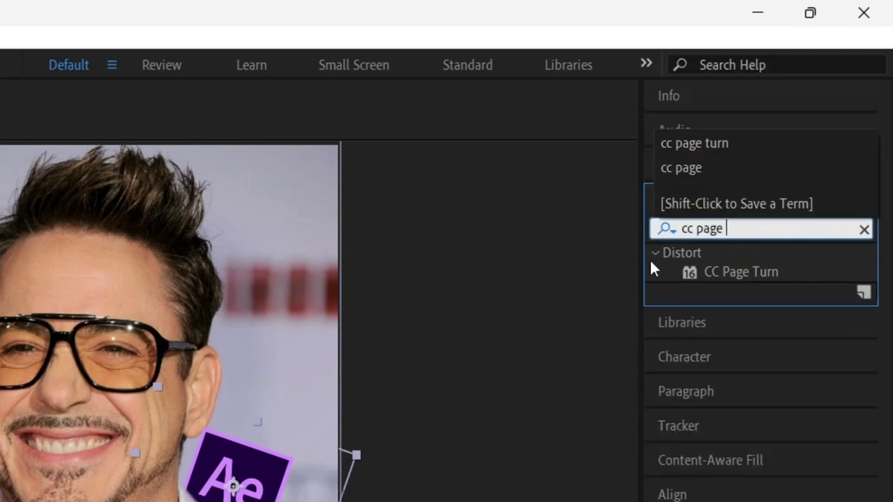
pyautogui.moveTo(670, 271); pyautogui.dragTo(112, 501)
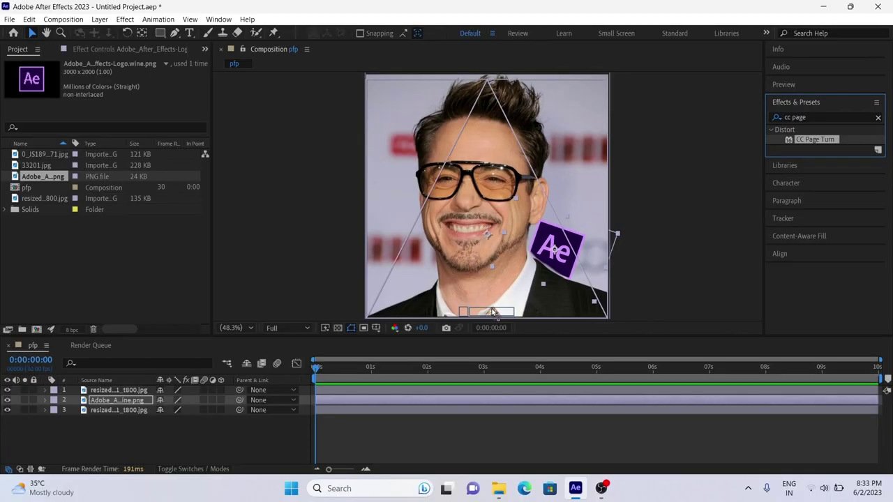
pyautogui.moveTo(492, 312); pyautogui.dragTo(356, 401)
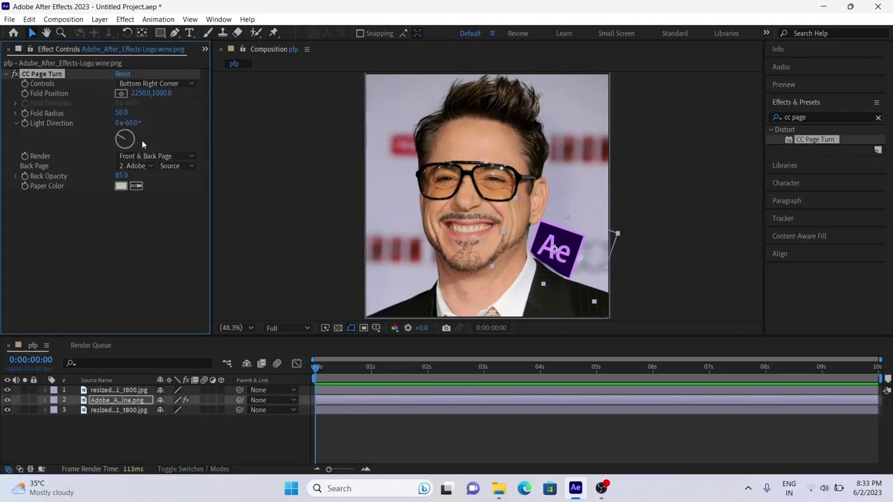
# Step: Set the page turn controls to Top Right Corner and fold the logo's corner with the fold position at about 1531, 1494
pyautogui.click(149, 84)
pyautogui.click(165, 125)
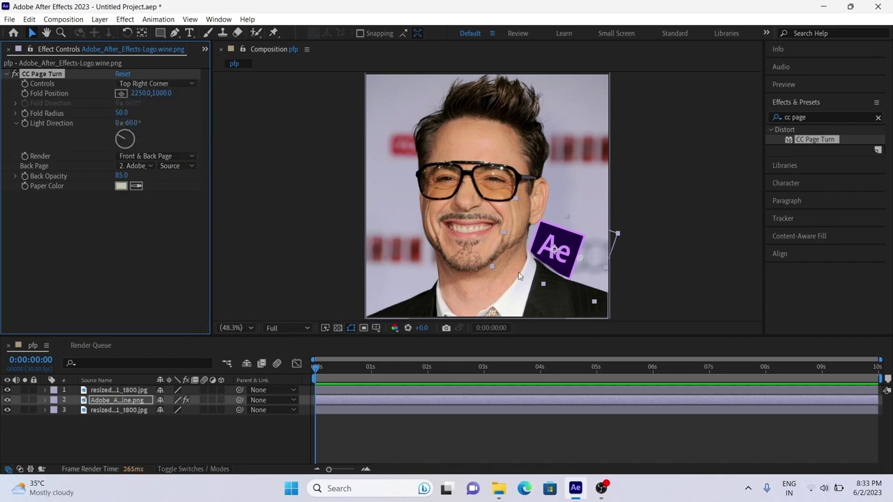
pyautogui.moveTo(584, 263); pyautogui.dragTo(551, 271)
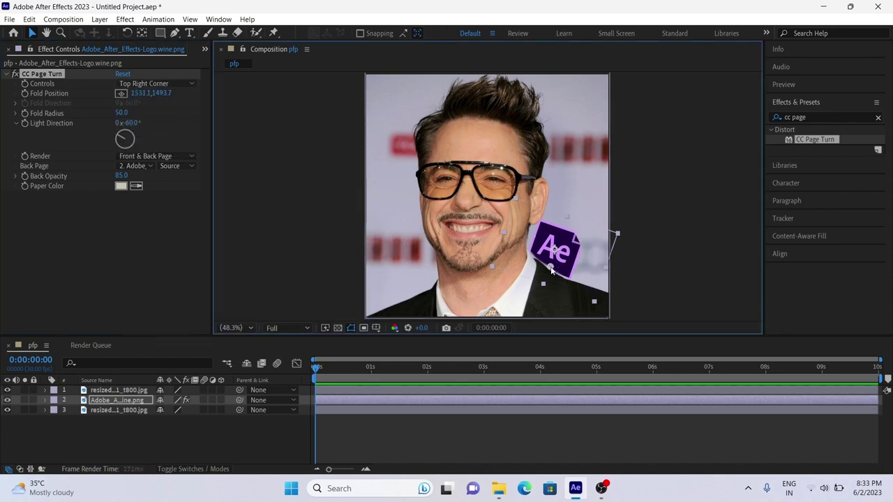
pyautogui.click(181, 443)
# Step: Find the CC Light Sweep effect and apply it to the logo layer
pyautogui.doubleClick(795, 119)
pyautogui.write('li')
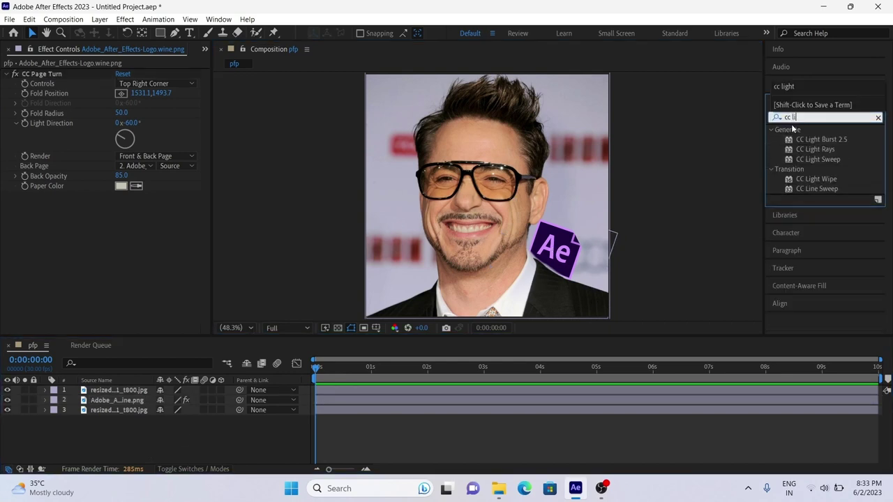
pyautogui.write('ghtsweep')
pyautogui.press('BackSpace')
pyautogui.press('BackSpace')
pyautogui.press('BackSpace')
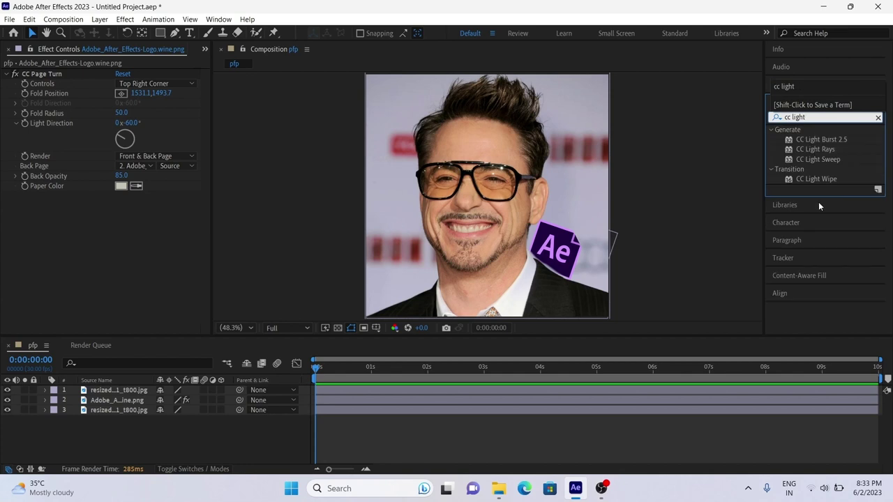
pyautogui.moveTo(820, 159); pyautogui.dragTo(119, 400)
# Step: Center the light sweep on the logo at about 1488, 1004 and set its direction to -45°
pyautogui.click(121, 206)
pyautogui.click(554, 249)
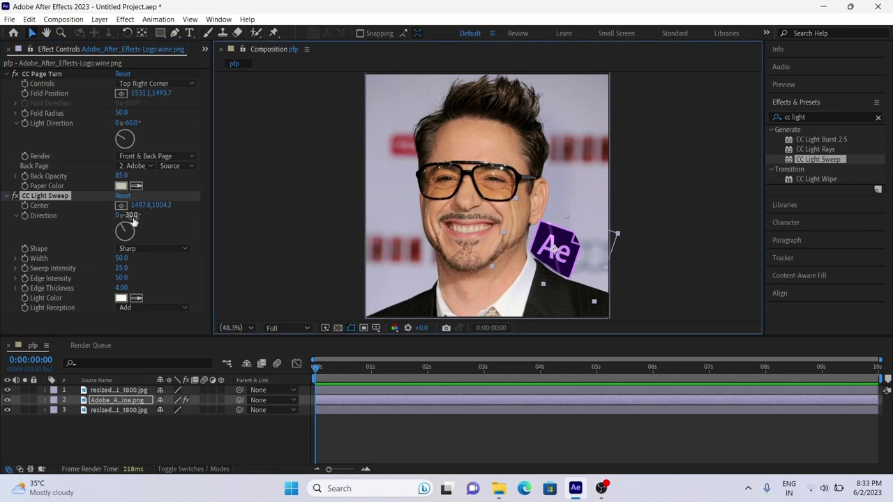
pyautogui.doubleClick(141, 400)
pyautogui.moveTo(117, 234); pyautogui.dragTo(119, 228)
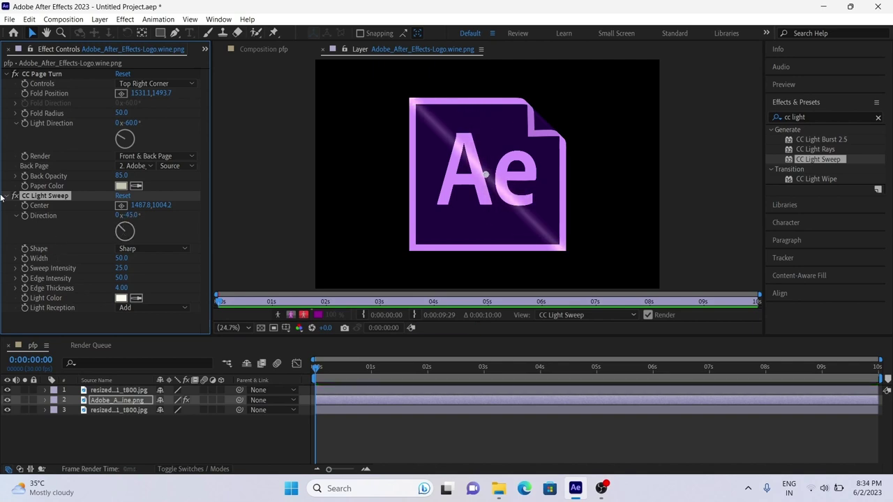
pyautogui.click(262, 49)
pyautogui.click(276, 423)
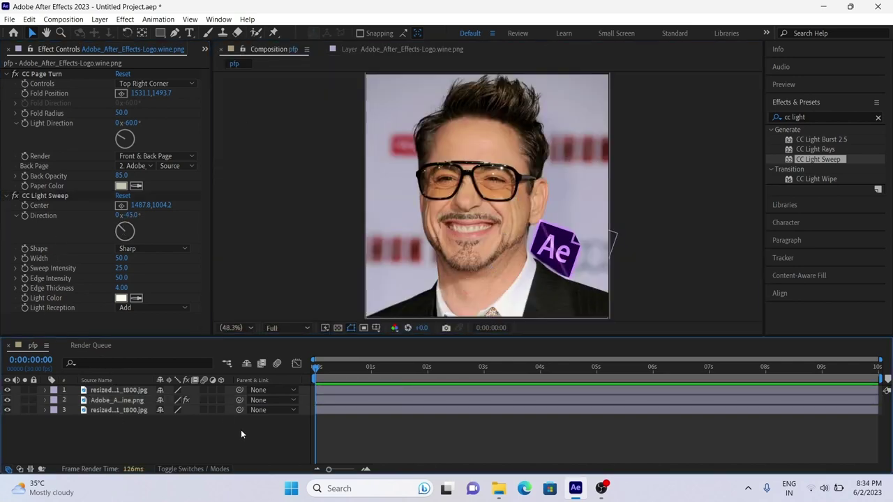
# Step: Apply the Tint effect to the logo layer and collapse the settings of its effects
pyautogui.click(802, 117)
pyautogui.write('tiny')
pyautogui.press('BackSpace')
pyautogui.write('t')
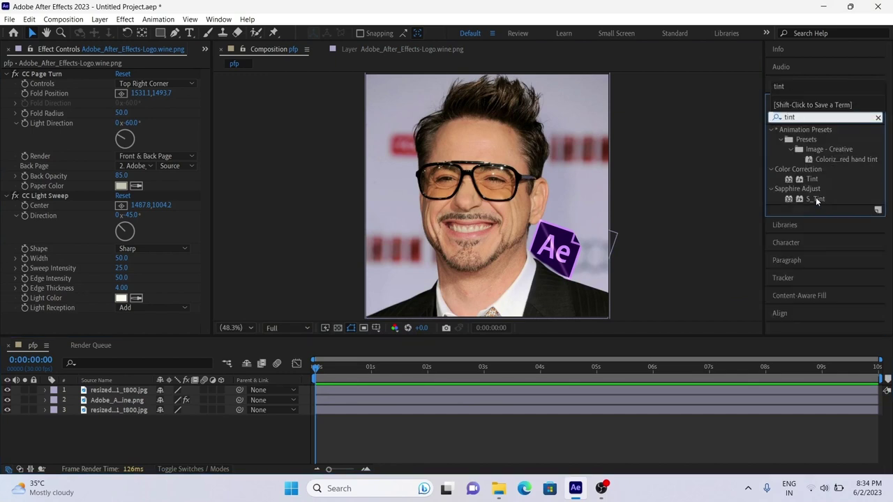
pyautogui.moveTo(823, 182); pyautogui.dragTo(265, 406)
pyautogui.moveTo(334, 400); pyautogui.dragTo(335, 401)
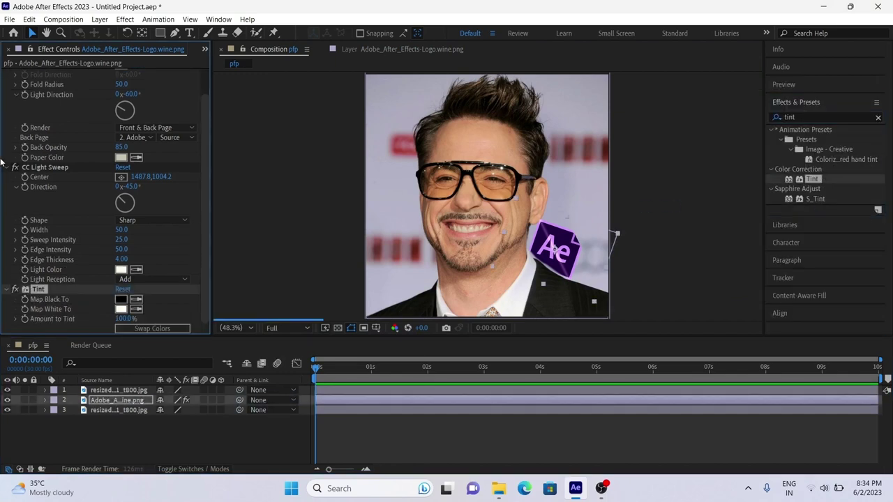
pyautogui.click(7, 168)
pyautogui.click(7, 74)
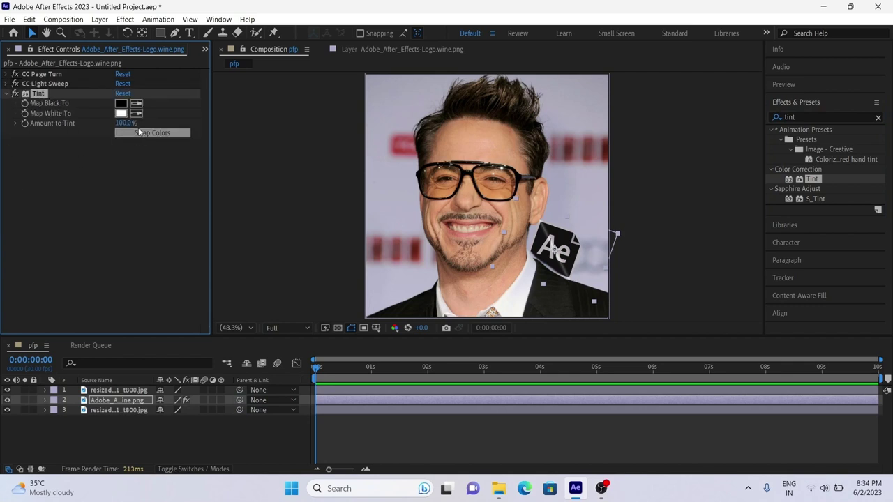
pyautogui.click(414, 305)
pyautogui.click(5, 93)
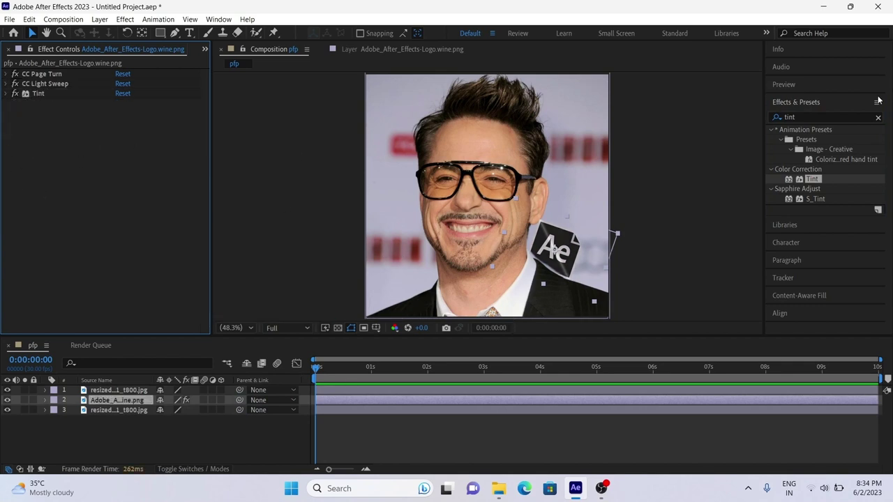
# Step: Apply the Stylize Glow effect to the logo layer, collapse its settings and deselect the layer
pyautogui.click(800, 119)
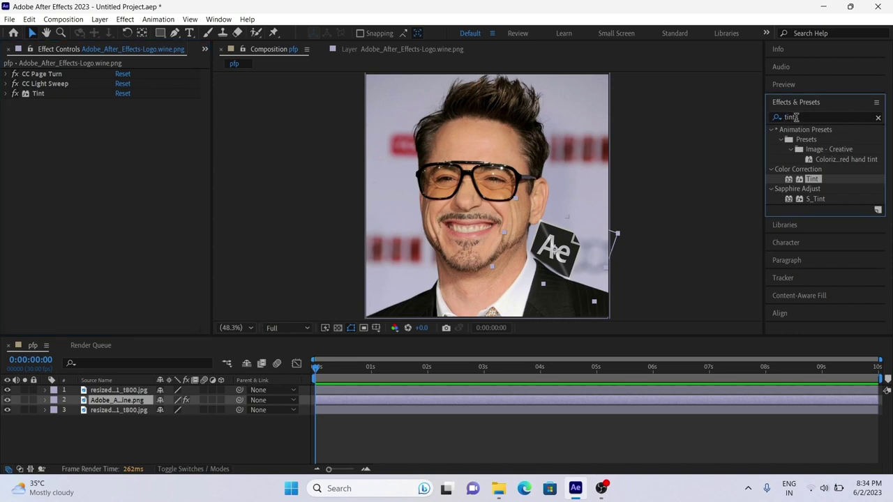
pyautogui.click(792, 117)
pyautogui.write('glow')
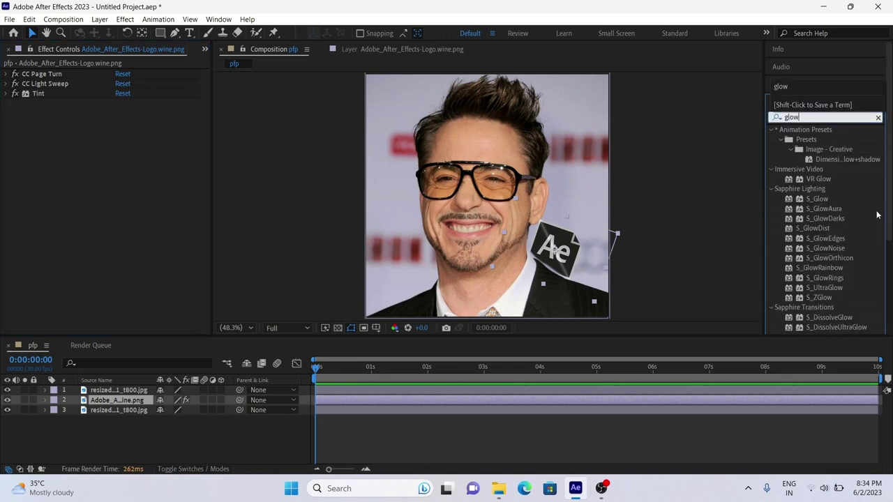
pyautogui.scroll(-2, 878, 216)
pyautogui.moveTo(813, 272); pyautogui.dragTo(363, 400)
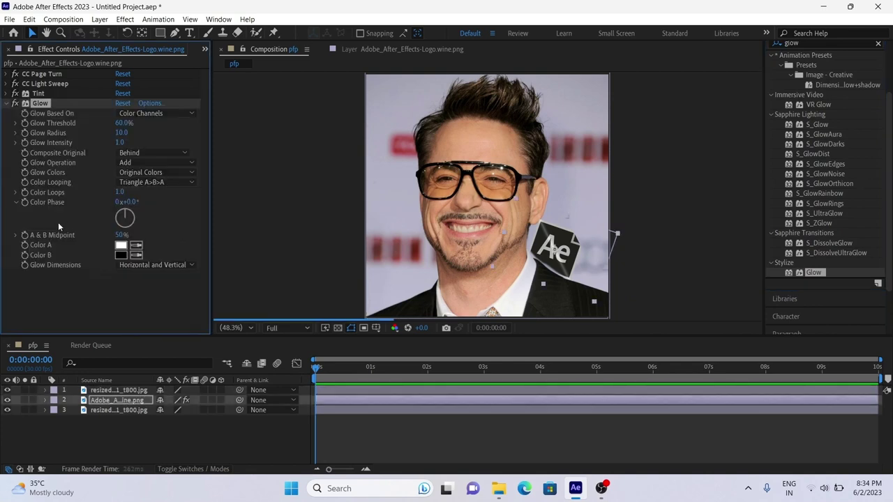
pyautogui.click(6, 104)
pyautogui.click(38, 179)
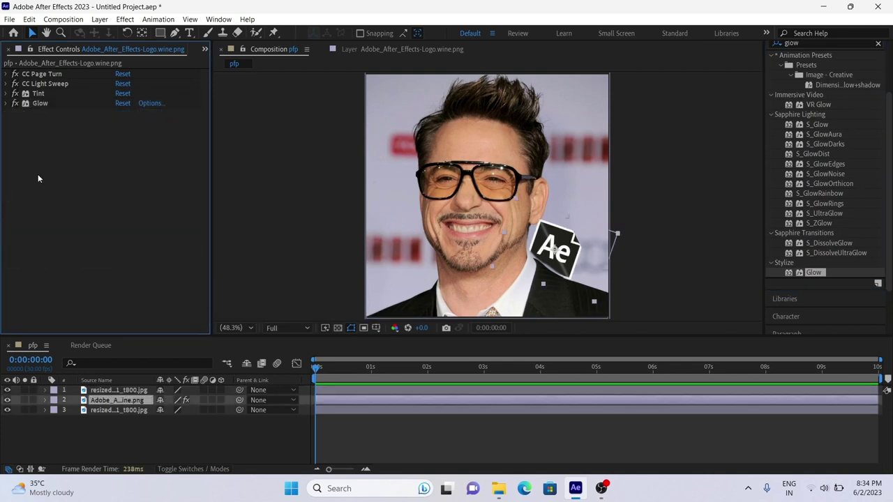
pyautogui.click(212, 426)
# Step: Find the S_HalfTone effect and apply it to the background portrait layer
pyautogui.scroll(3, 887, 190)
pyautogui.click(803, 116)
pyautogui.write('half')
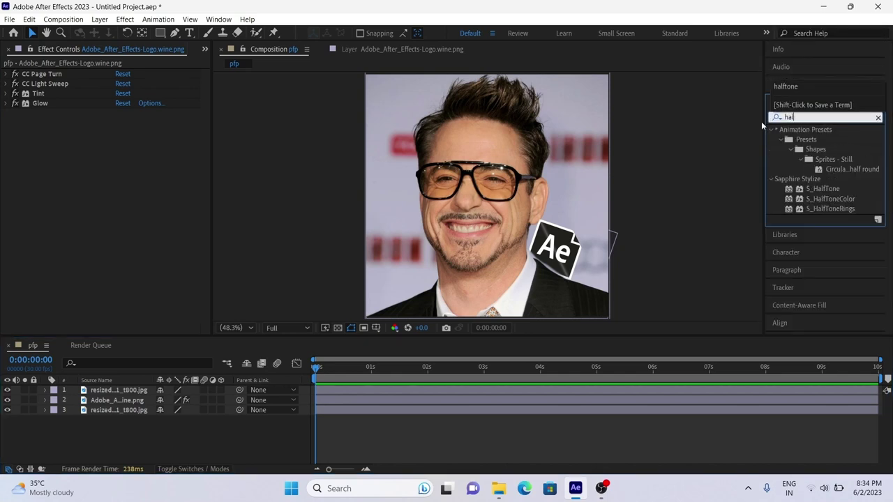
pyautogui.write('tone')
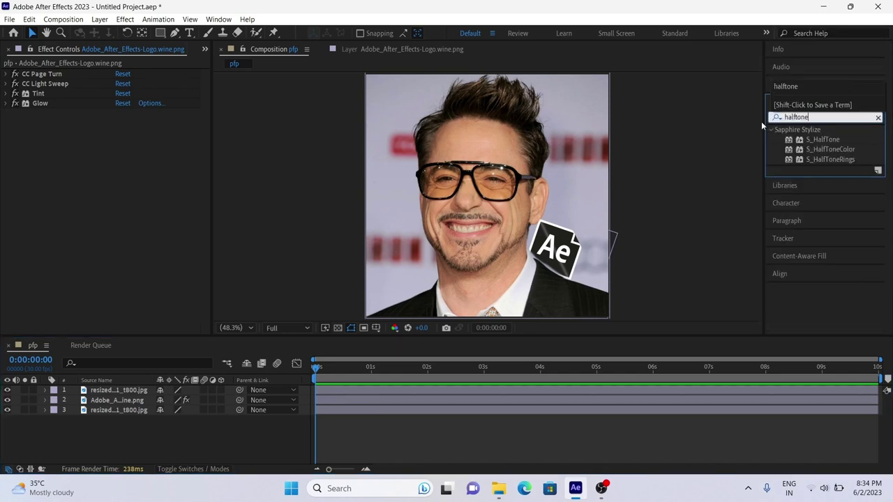
pyautogui.moveTo(830, 149); pyautogui.dragTo(421, 411)
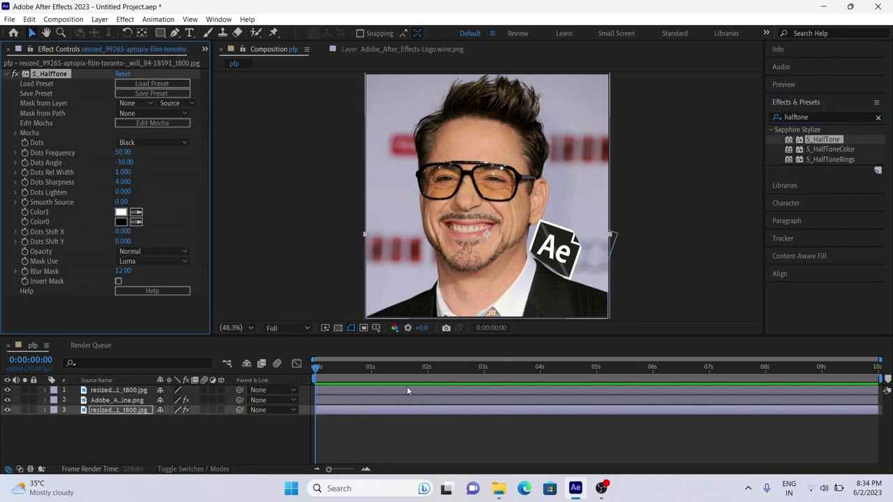
# Step: Mask the halftone from the background portrait layer, set Dots Frequency to 150 and collapse the effect
pyautogui.click(135, 103)
pyautogui.click(148, 157)
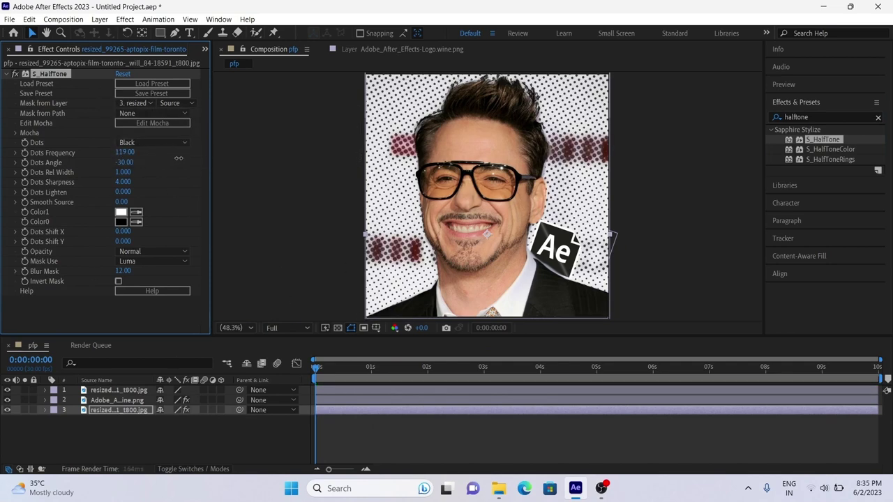
pyautogui.moveTo(126, 152); pyautogui.dragTo(209, 155)
pyautogui.moveTo(124, 152); pyautogui.dragTo(109, 161)
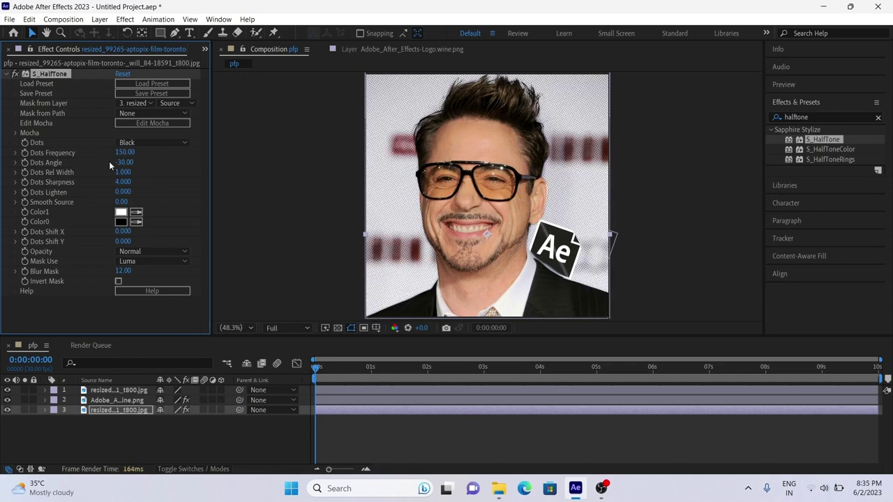
pyautogui.click(7, 74)
# Step: Add an adjustment layer above all layers and apply the "4k bright cc" preset to it
pyautogui.click(76, 434)
pyautogui.rightClick(76, 436)
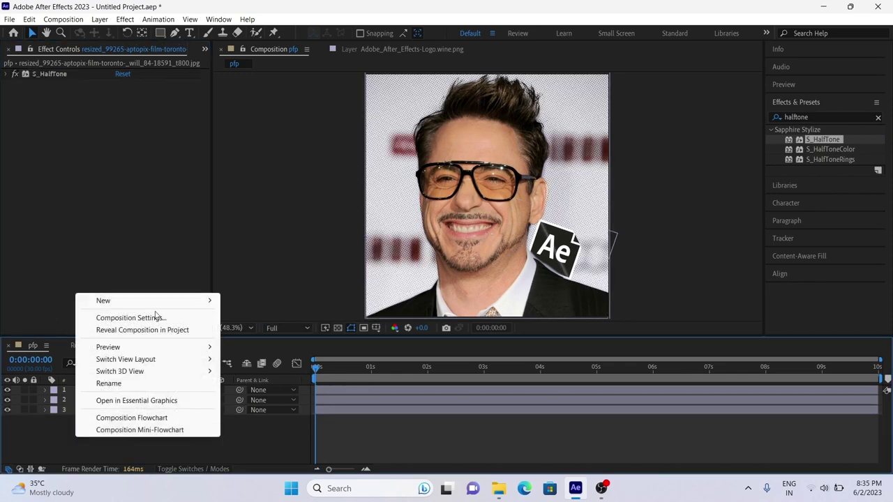
pyautogui.moveTo(167, 301)
pyautogui.click(255, 390)
pyautogui.click(775, 118)
pyautogui.write('4k')
pyautogui.moveTo(822, 149); pyautogui.dragTo(616, 289)
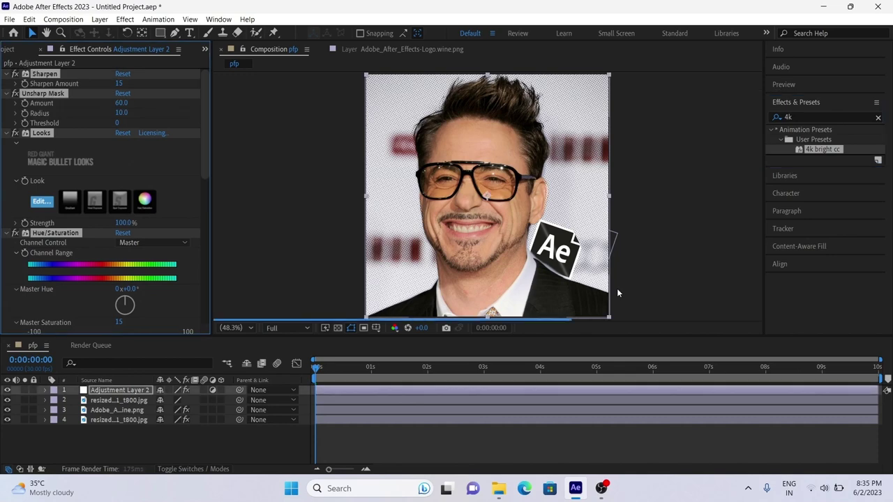
# Step: Collapse the settings of all effects on the adjustment layer
pyautogui.keyDown('ctrl'); pyautogui.click(6, 94); pyautogui.keyUp('ctrl')
pyautogui.keyDown('ctrl'); pyautogui.click(6, 83); pyautogui.keyUp('ctrl')
pyautogui.keyDown('ctrl'); pyautogui.click(6, 74); pyautogui.keyUp('ctrl')
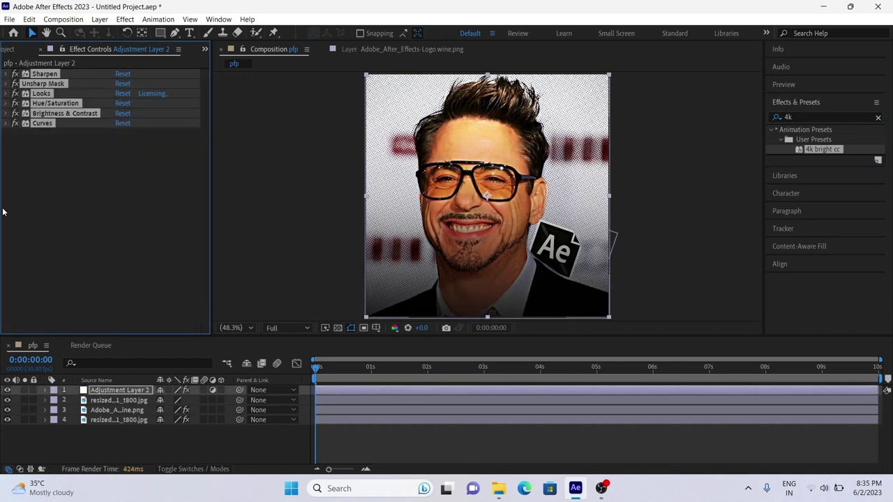
# Step: Edit the Magic Bullet Looks gradient, raising its lower end to a Y1 of about +60.2%, and accept the look
pyautogui.click(6, 94)
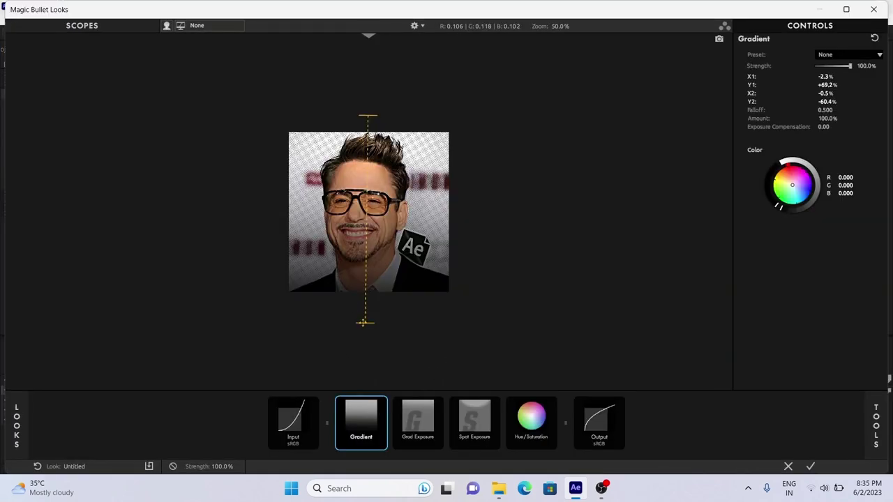
pyautogui.moveTo(363, 323); pyautogui.dragTo(365, 309)
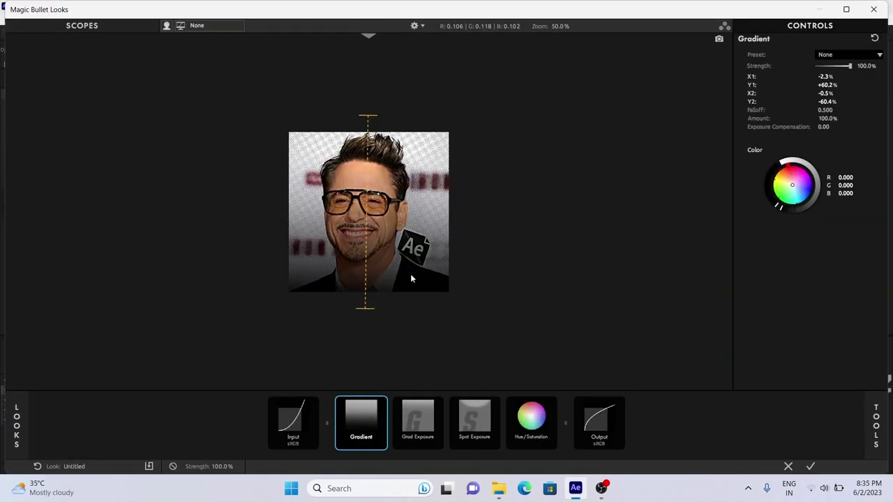
pyautogui.click(422, 425)
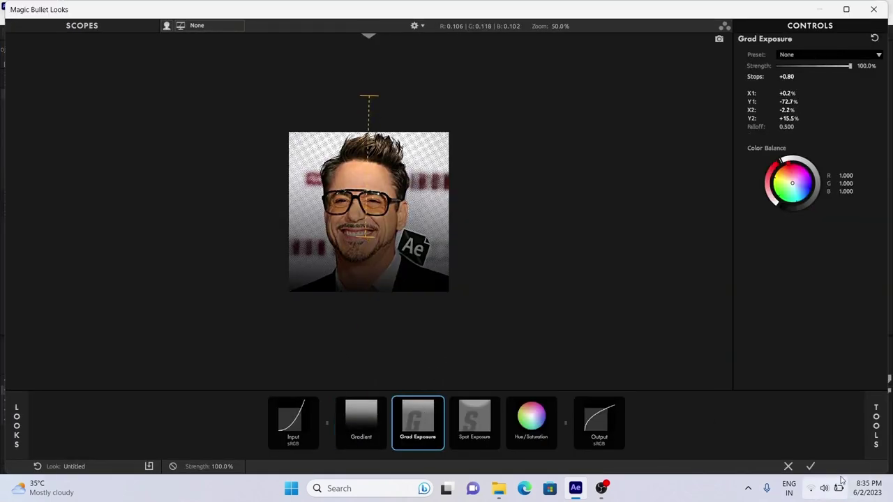
pyautogui.click(809, 466)
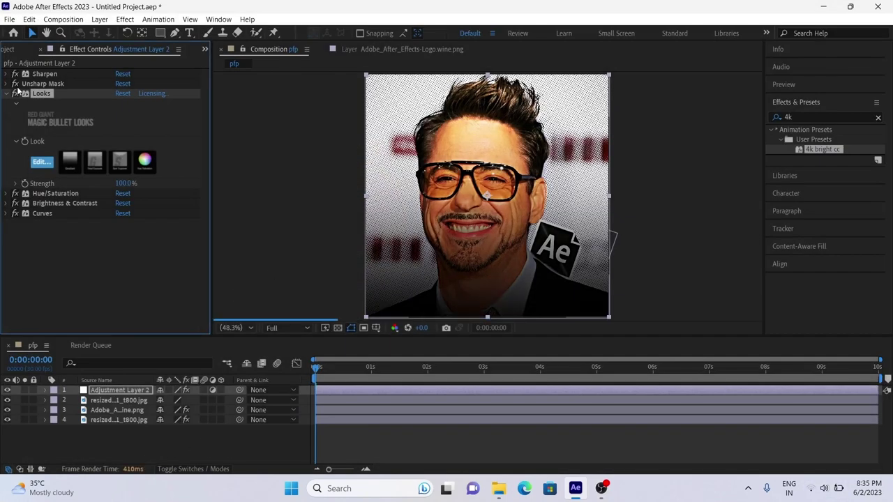
# Step: Compare the picture with the adjustment layer hidden and shown, and deselect the layer
pyautogui.click(8, 391)
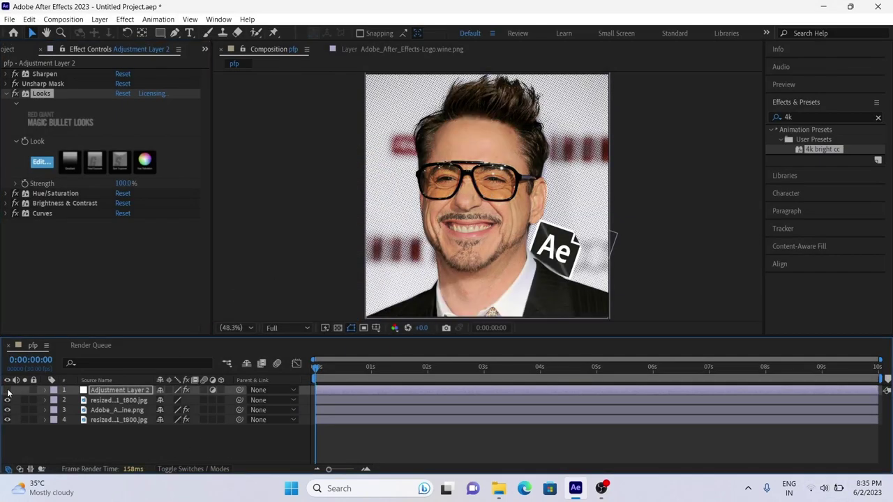
pyautogui.click(8, 391)
pyautogui.click(52, 437)
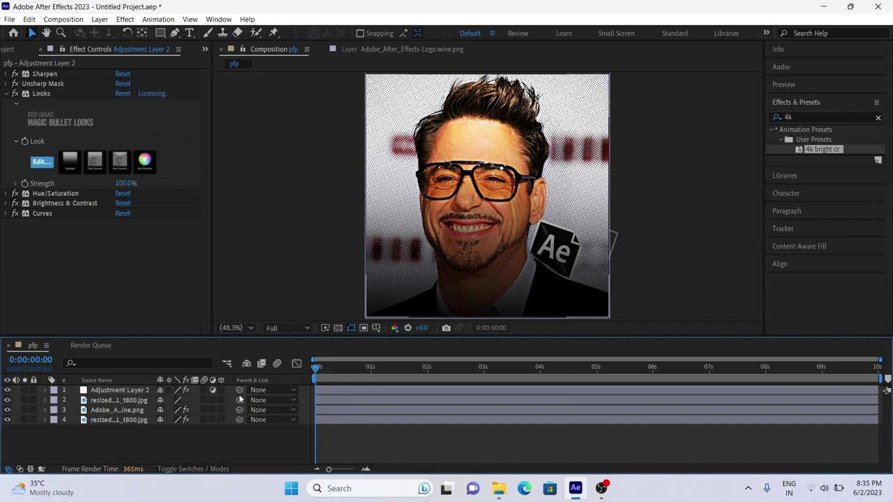
# Step: Delete the S_HalfTone effect from the background portrait layer
pyautogui.click(131, 410)
pyautogui.click(134, 419)
pyautogui.click(57, 74)
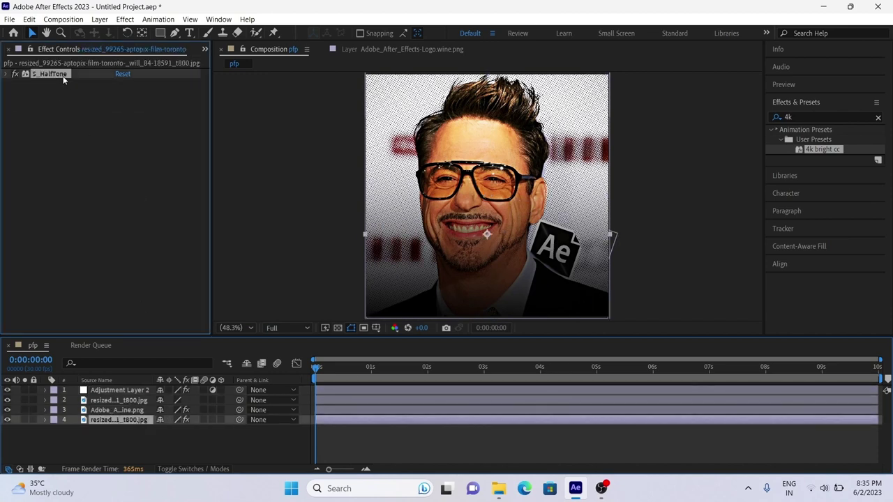
pyautogui.press('Delete')
# Step: Find the S_ScanLines effect and apply it to the background portrait layer
pyautogui.click(770, 118)
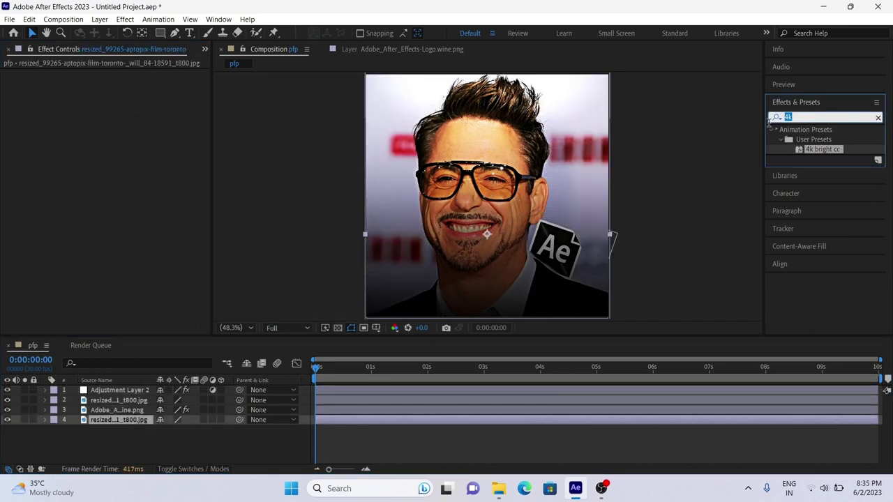
pyautogui.write('scan')
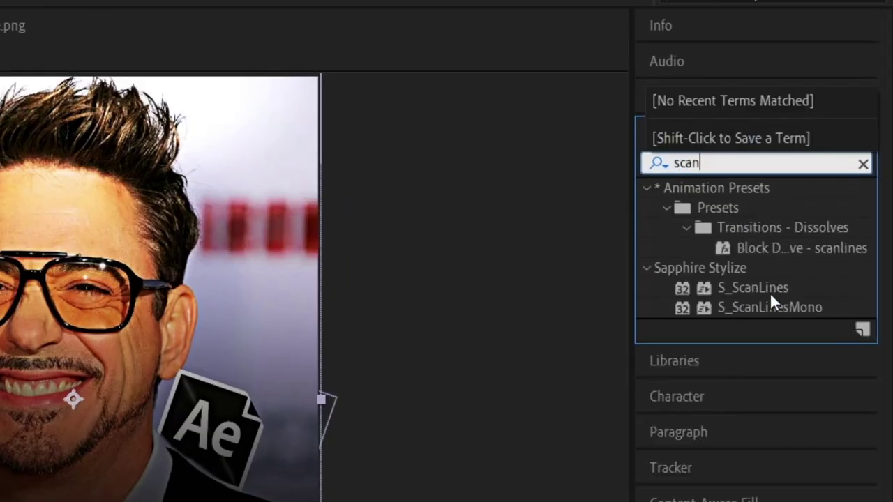
pyautogui.moveTo(770, 293); pyautogui.dragTo(394, 421)
# Step: Mask the scan lines from the background portrait layer, adjust Smooth Source, and collapse the effect
pyautogui.click(128, 104)
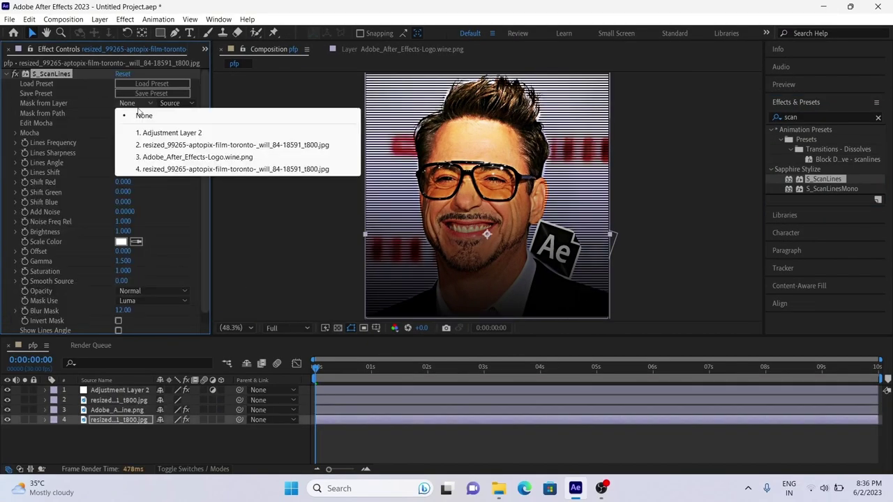
pyautogui.click(156, 169)
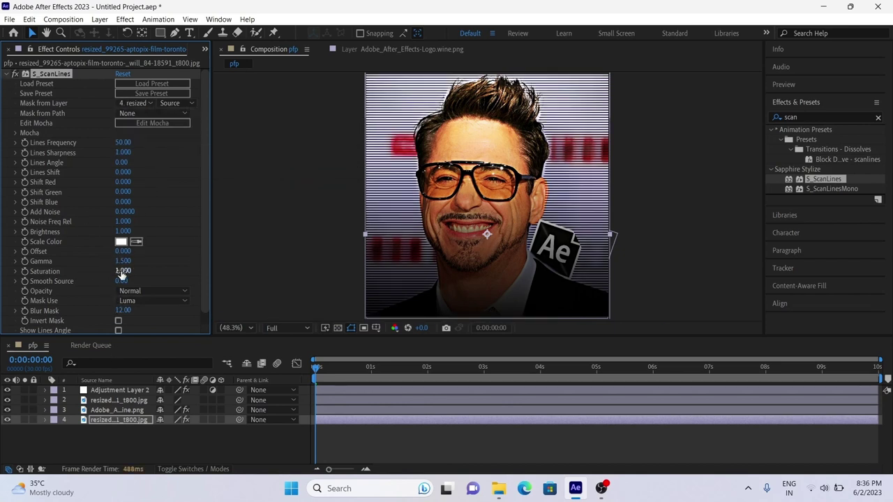
pyautogui.moveTo(122, 282); pyautogui.dragTo(181, 286)
pyautogui.click(7, 73)
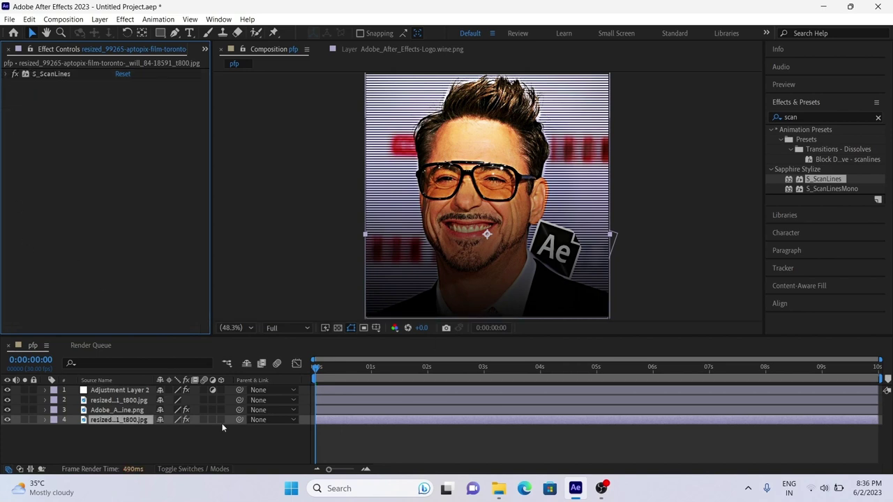
pyautogui.click(119, 390)
pyautogui.click(143, 437)
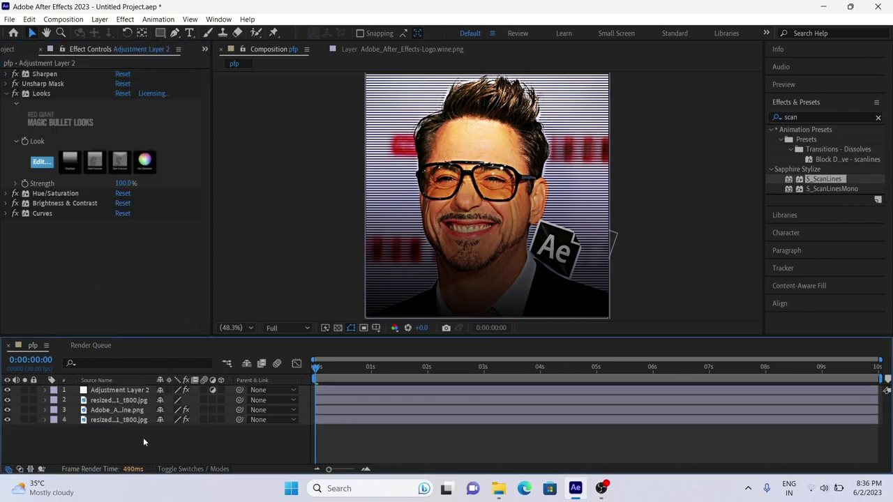
# Step: Shorten the work area so it ends at the start of the timeline, at 0:00:00:01
pyautogui.click(352, 378)
pyautogui.press('n')
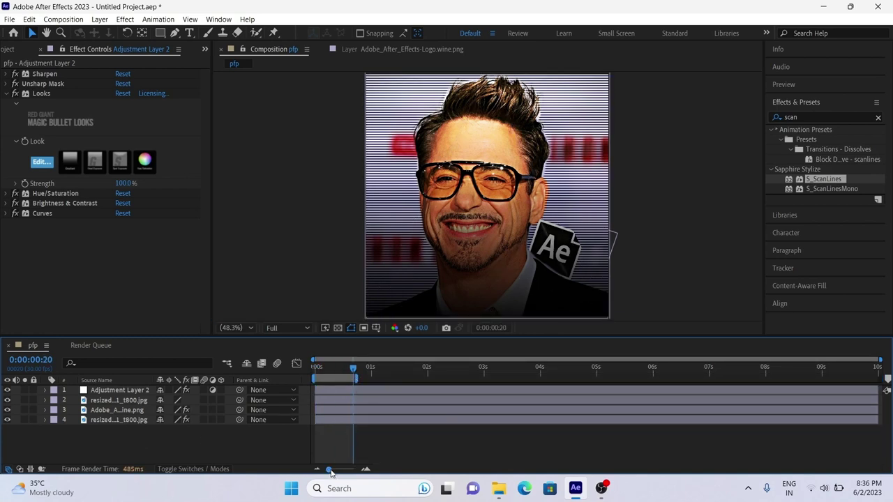
pyautogui.moveTo(332, 472); pyautogui.dragTo(353, 472)
pyautogui.click(343, 368)
pyautogui.press('n')
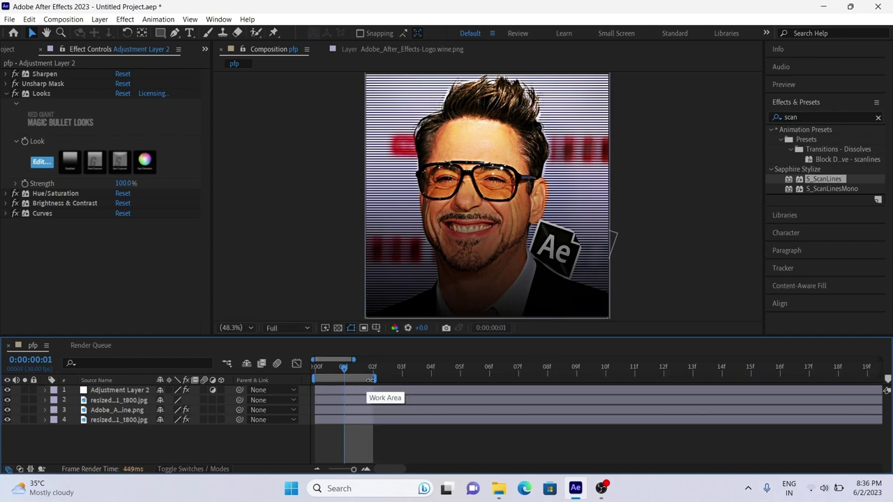
# Step: Trim the composition to the work area
pyautogui.rightClick(353, 390)
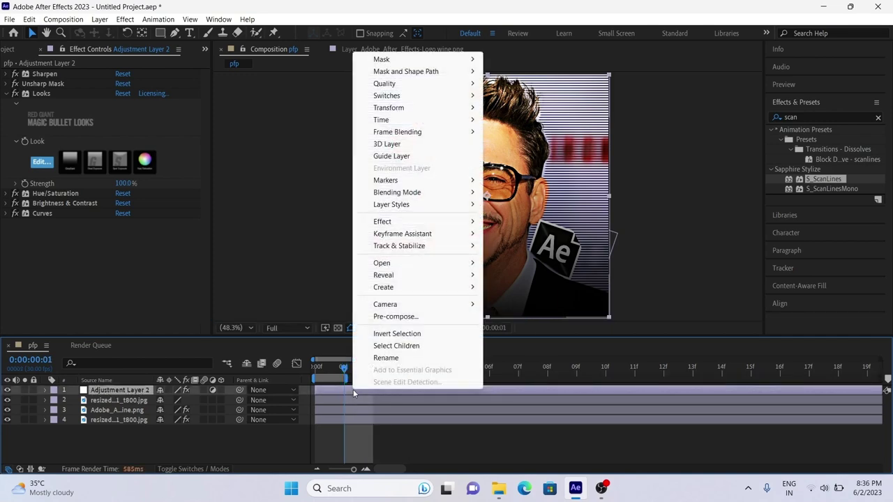
pyautogui.click(335, 394)
pyautogui.click(263, 448)
pyautogui.click(263, 452)
pyautogui.rightClick(334, 377)
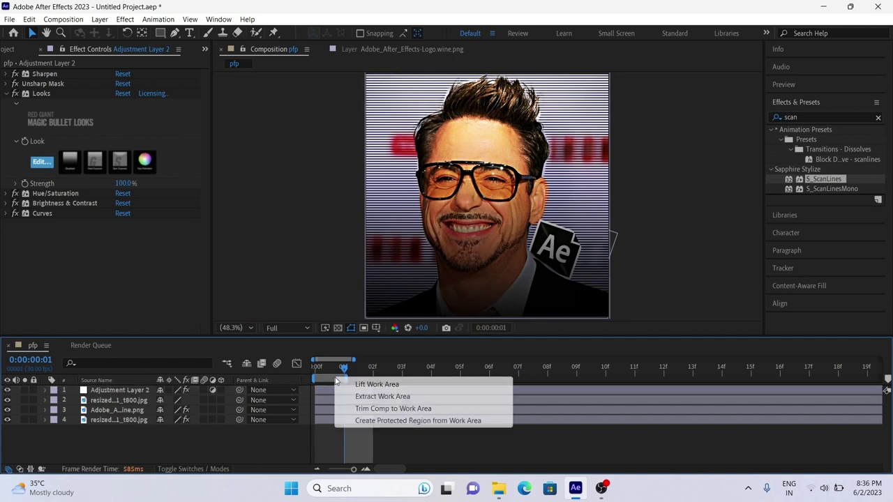
pyautogui.click(376, 410)
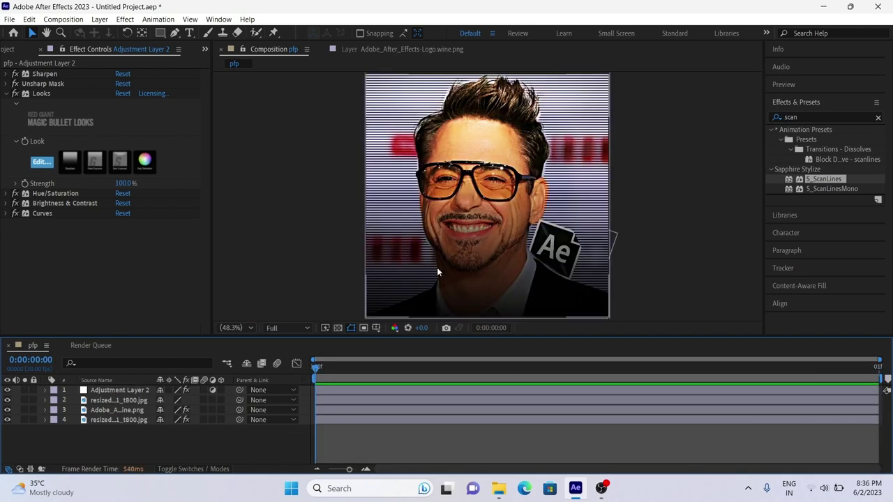
# Step: Render the pfp composition through the render queue with the output format set to JPEG Sequence
pyautogui.click(63, 19)
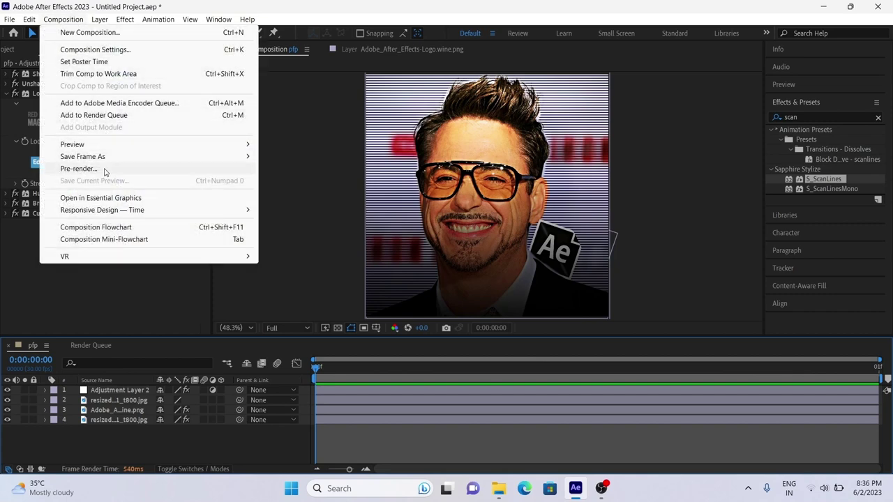
pyautogui.click(93, 115)
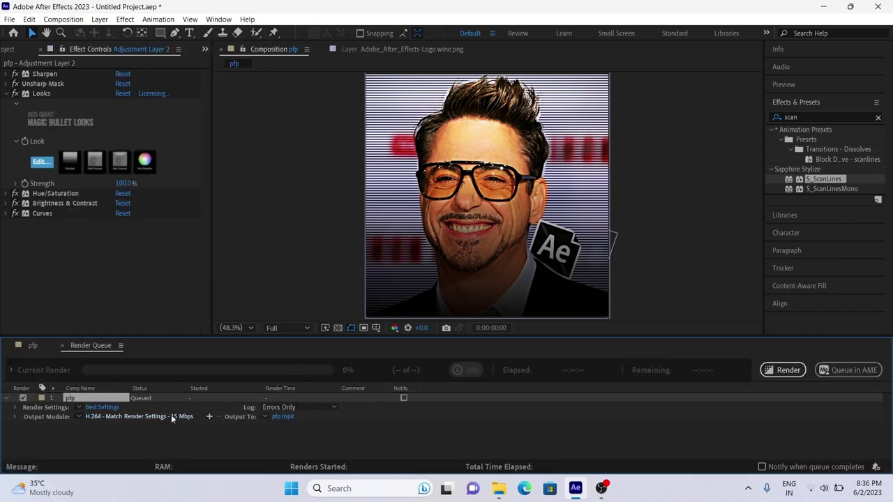
pyautogui.click(171, 416)
pyautogui.click(390, 108)
pyautogui.click(395, 96)
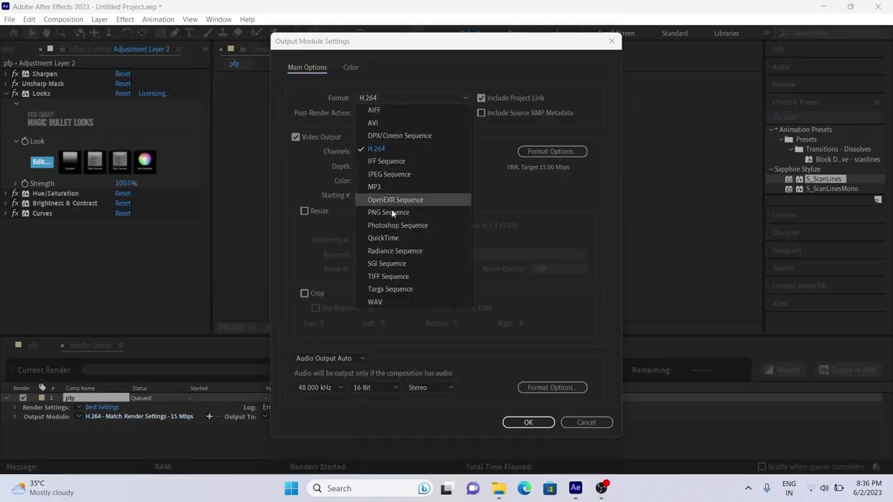
pyautogui.click(388, 175)
pyautogui.click(527, 422)
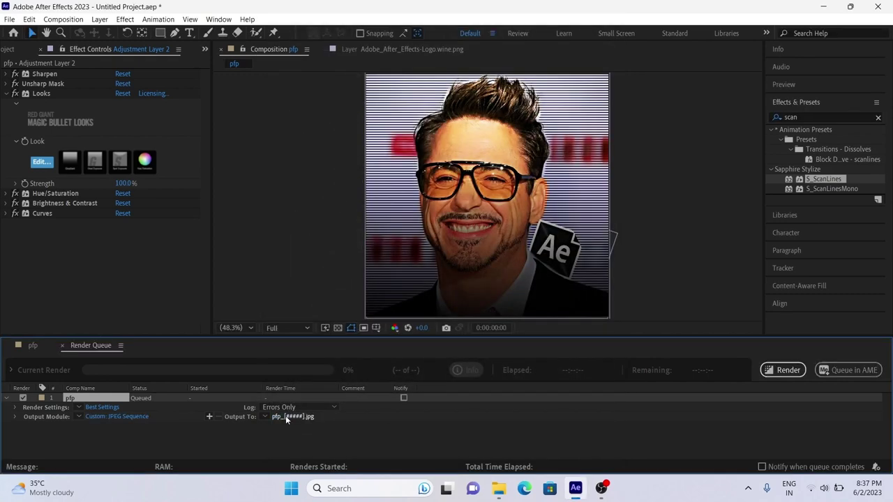
pyautogui.click(784, 370)
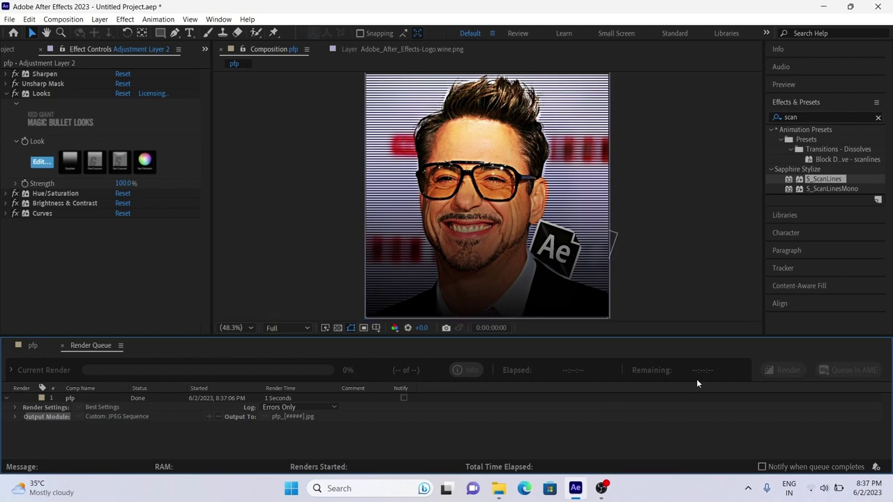